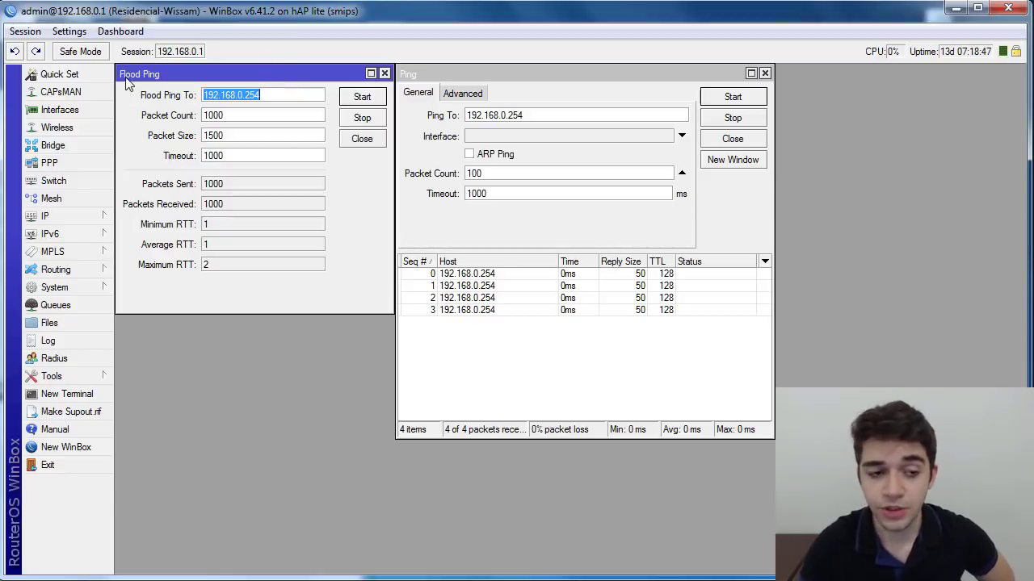
pyautogui.click(57, 377)
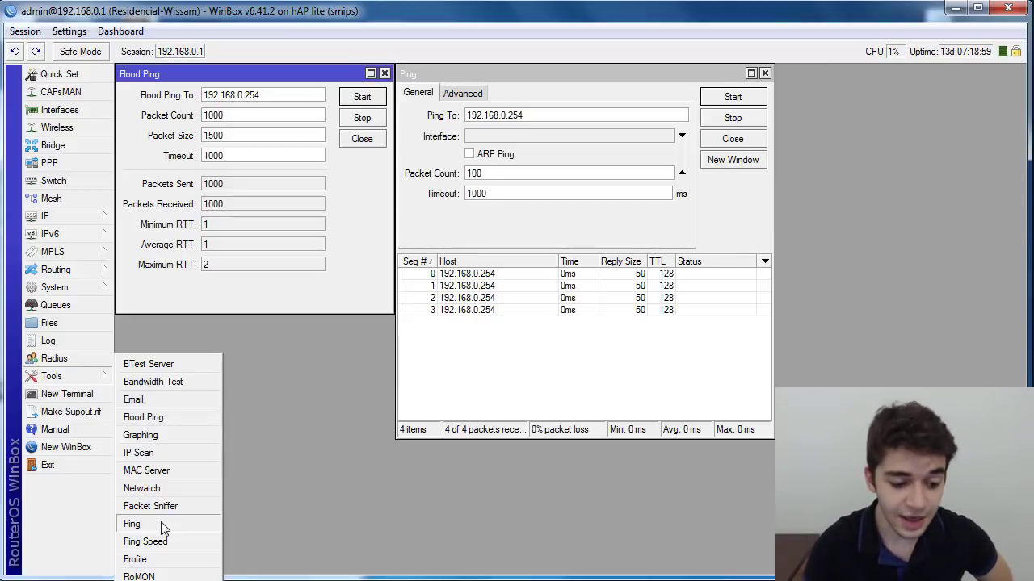
pyautogui.click(159, 419)
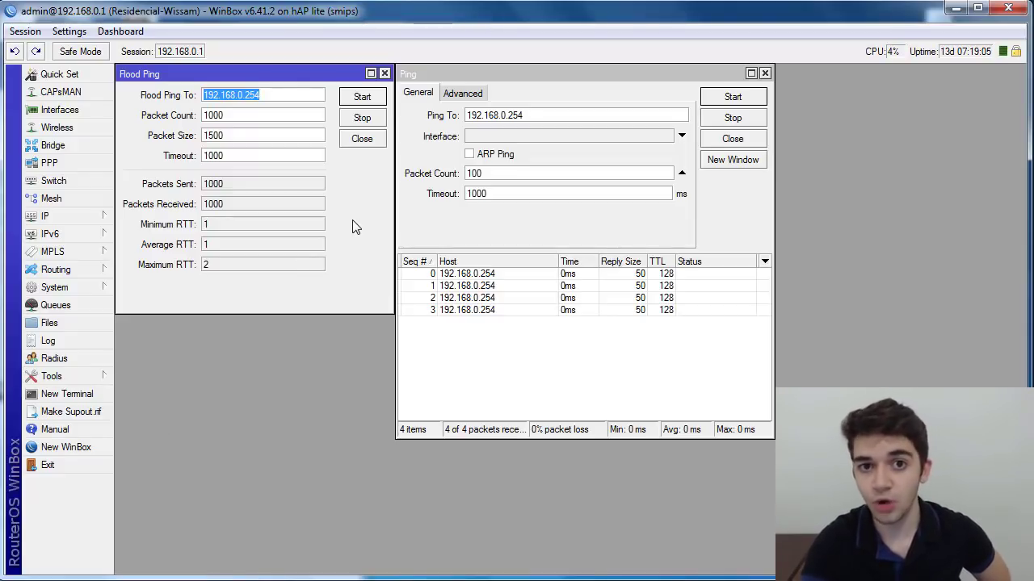
# Run a regular ping to 192.168.0.254 in the Ping tool and stop it after about twenty packets.
pyautogui.click(419, 165)
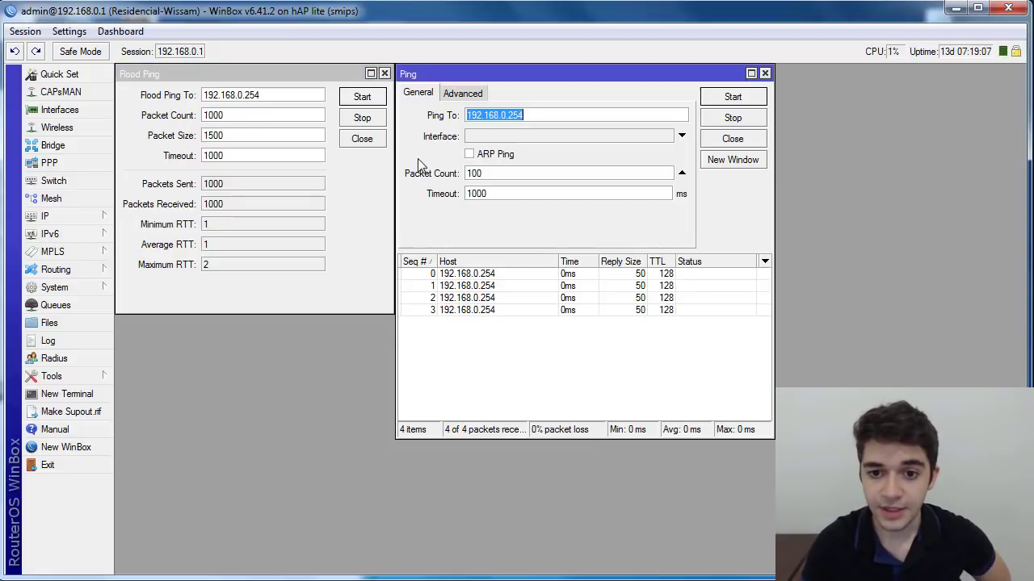
pyautogui.click(539, 116)
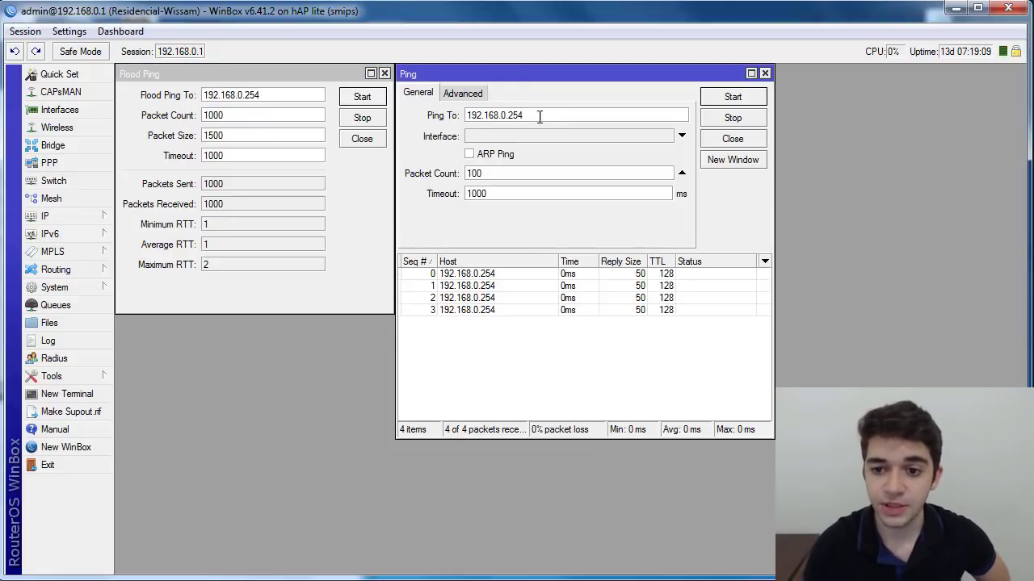
pyautogui.moveTo(537, 115); pyautogui.dragTo(443, 119)
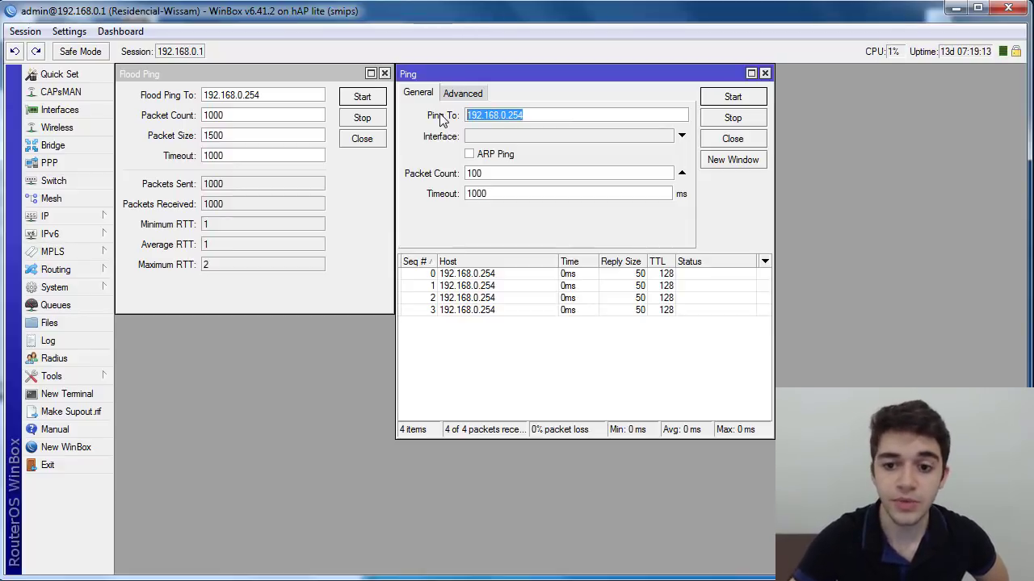
pyautogui.click(563, 115)
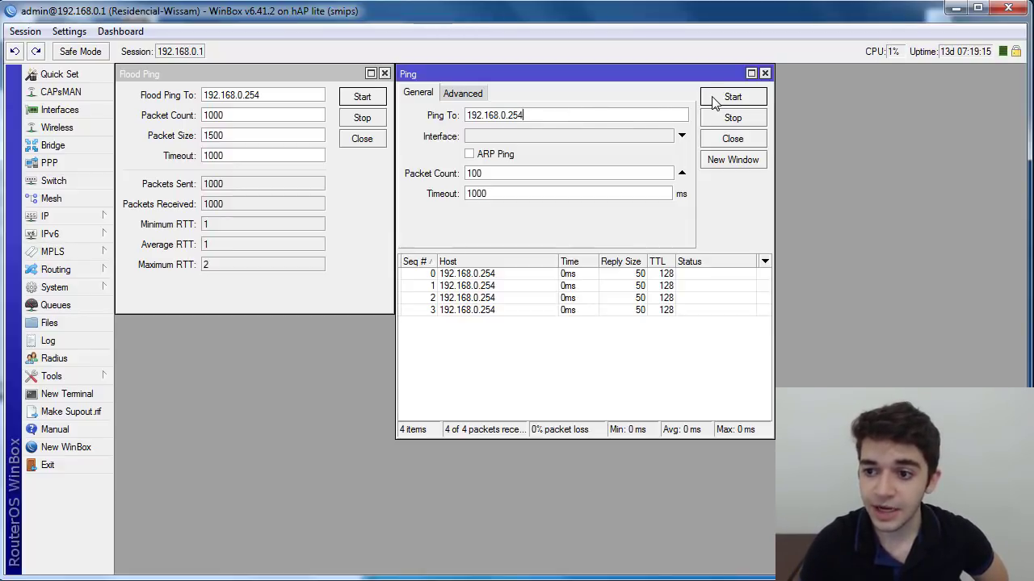
pyautogui.click(715, 99)
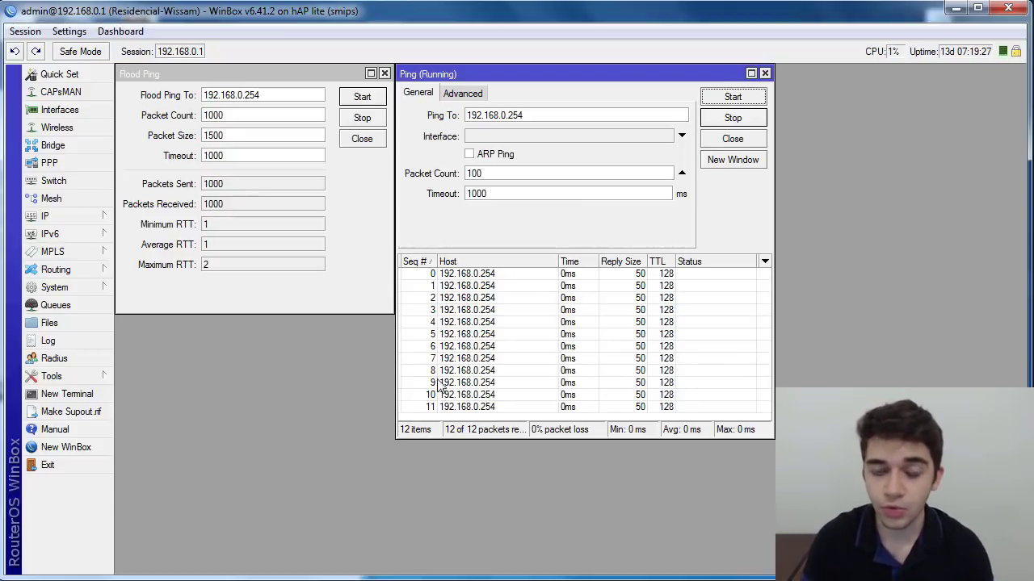
pyautogui.click(734, 117)
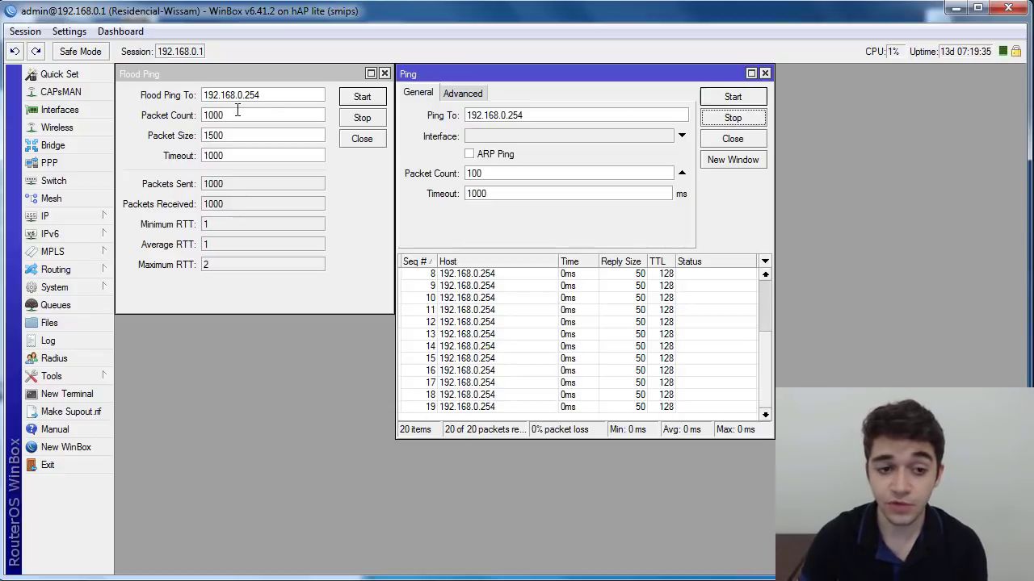
# Review the Flood Ping tool's target address, packet count, packet size and timeout settings.
pyautogui.click(279, 95)
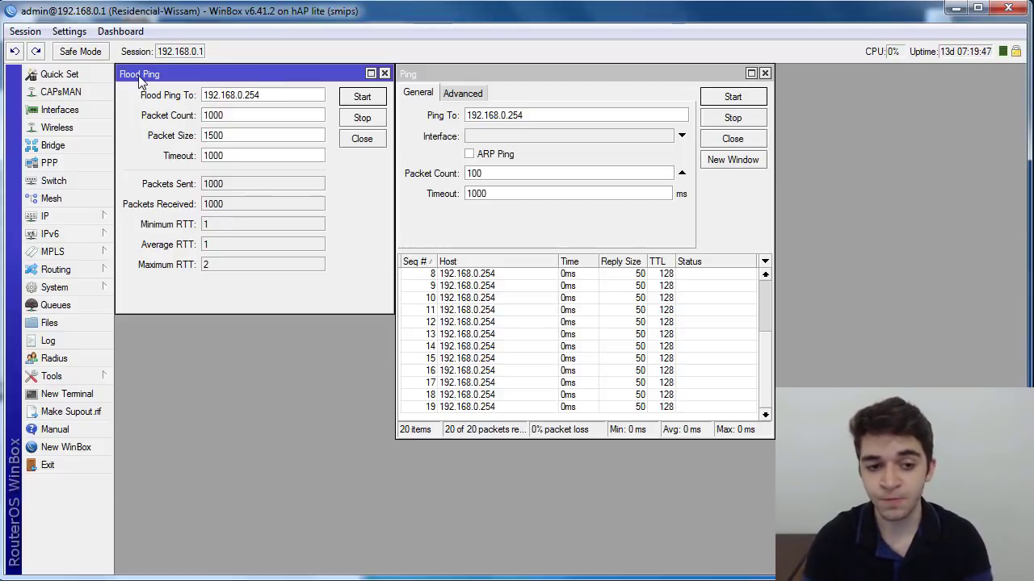
pyautogui.moveTo(295, 95); pyautogui.dragTo(185, 97)
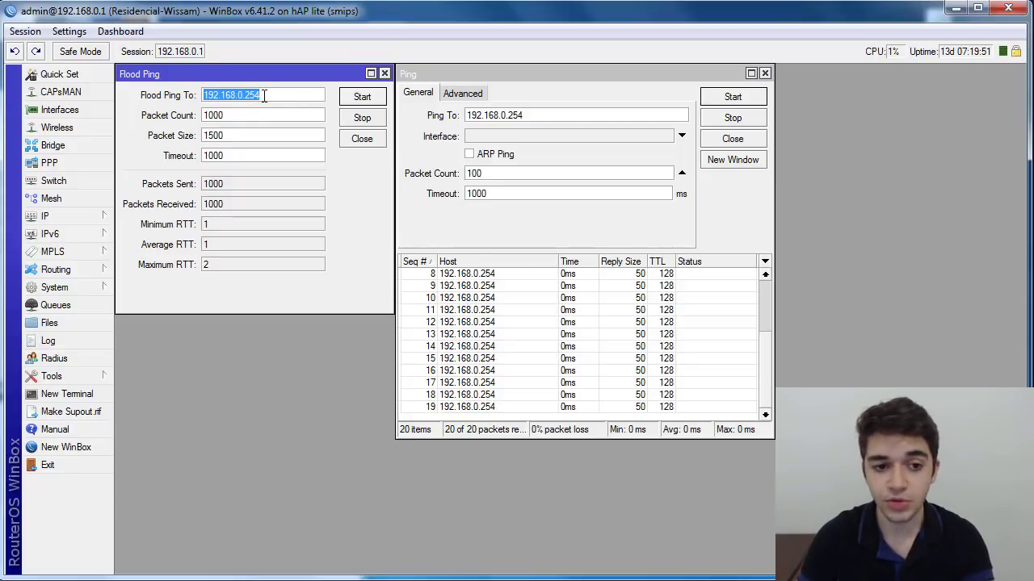
pyautogui.click(235, 114)
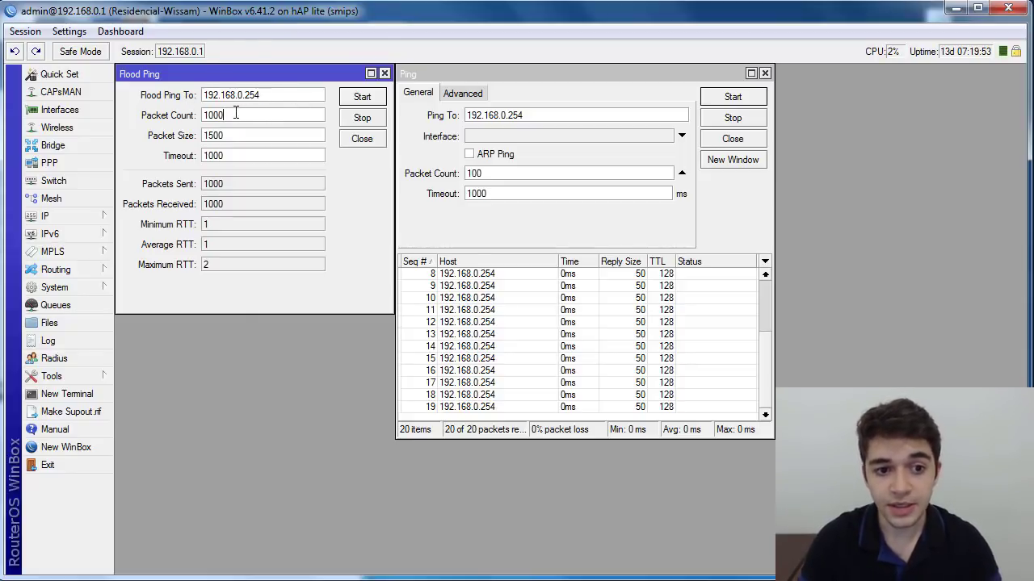
pyautogui.moveTo(235, 114); pyautogui.dragTo(184, 113)
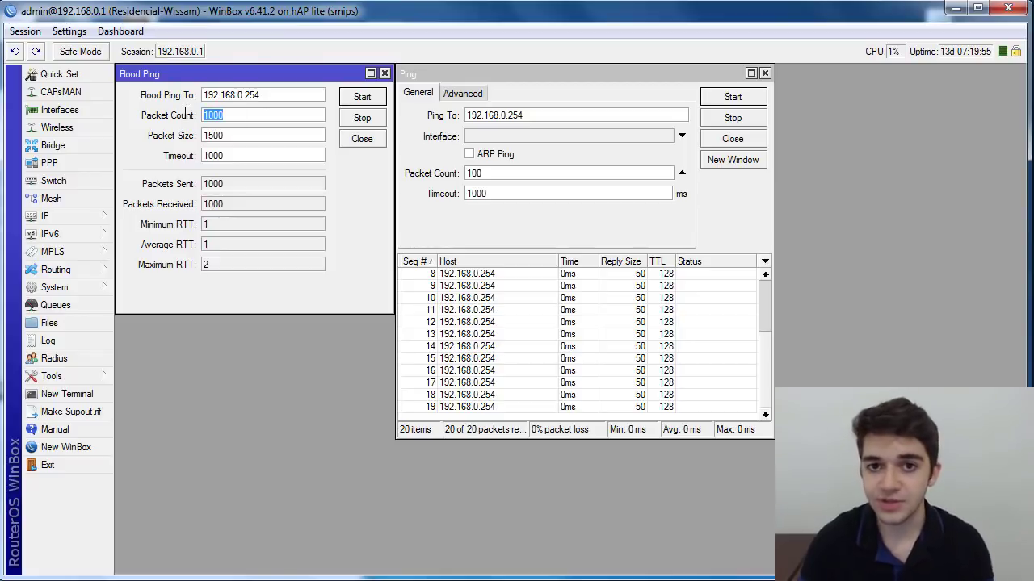
pyautogui.click(234, 117)
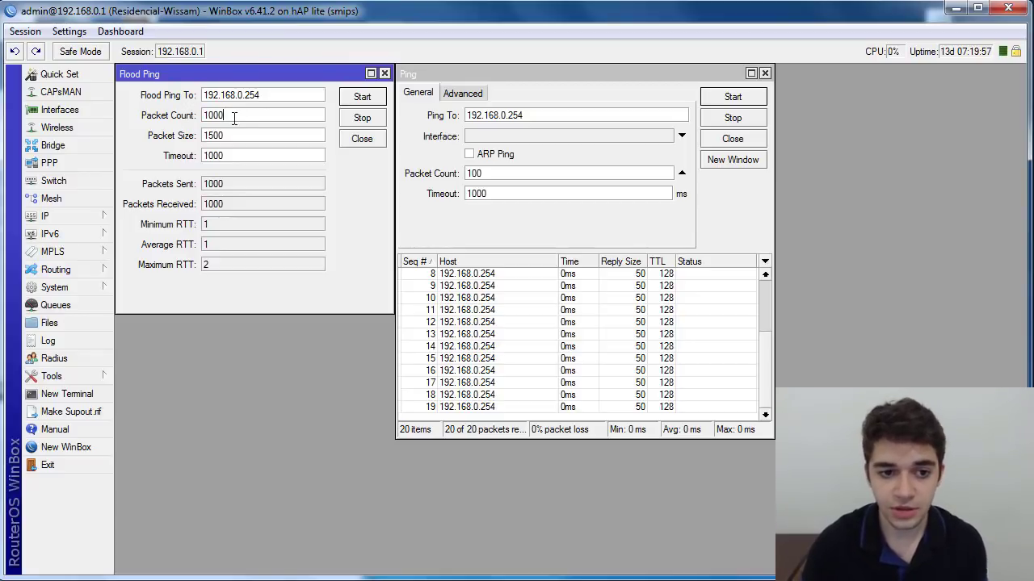
pyautogui.doubleClick(230, 115)
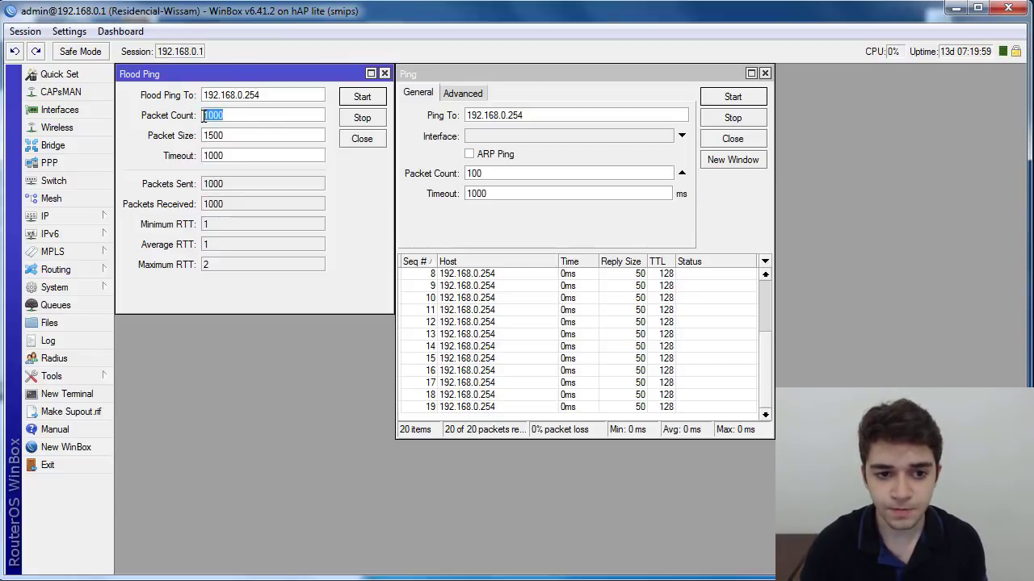
pyautogui.click(228, 115)
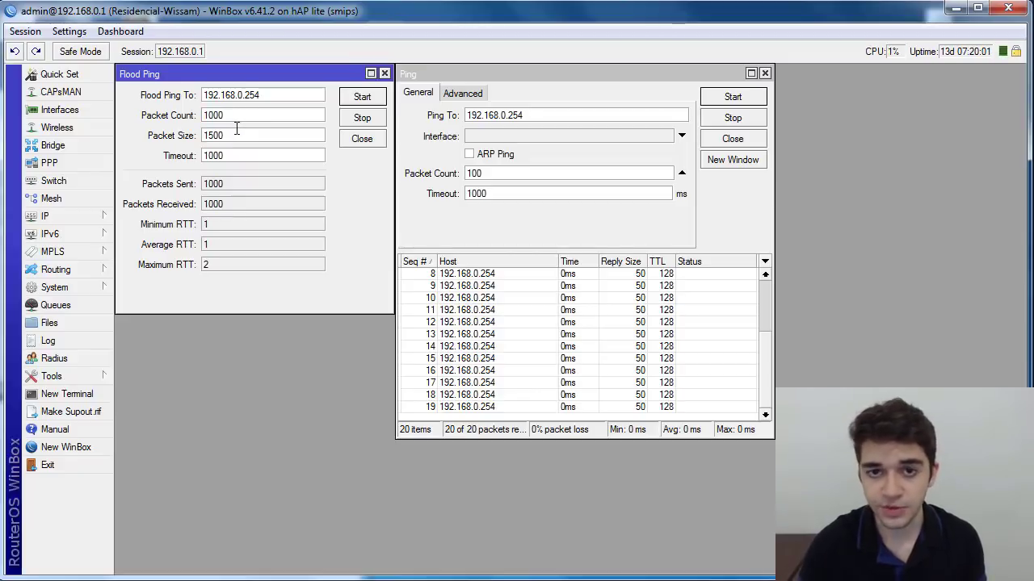
pyautogui.moveTo(237, 136); pyautogui.dragTo(159, 136)
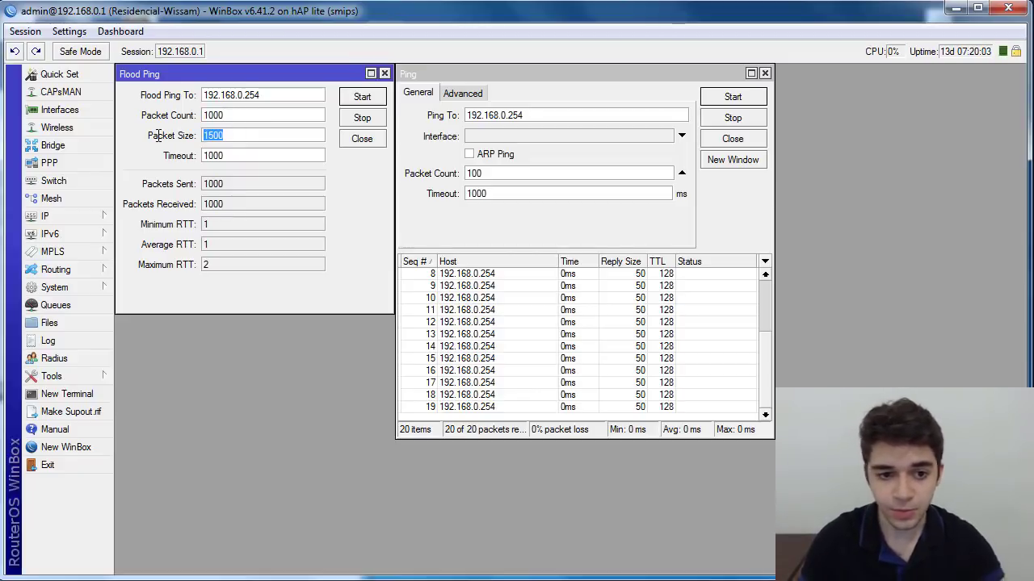
pyautogui.click(243, 155)
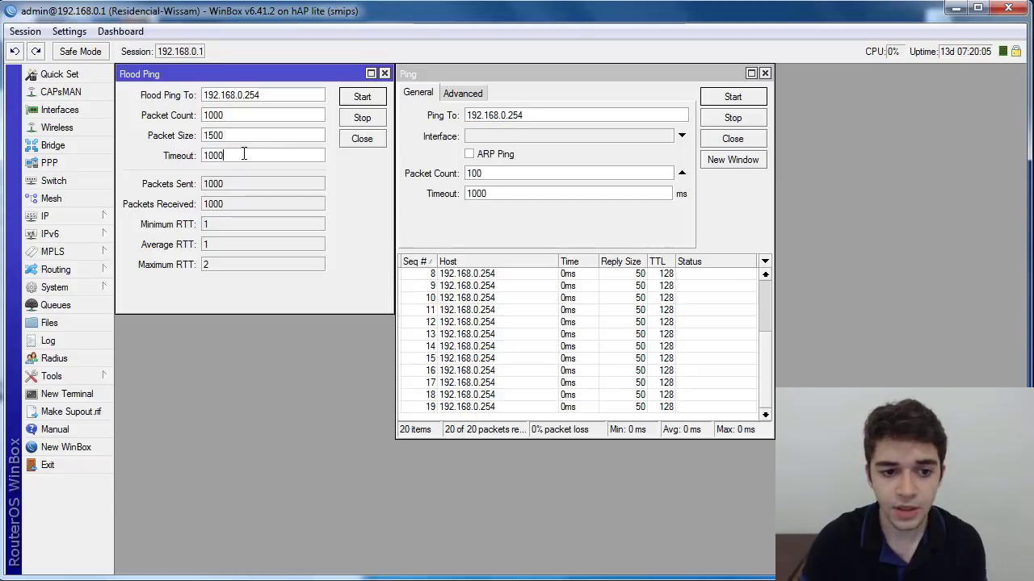
pyautogui.moveTo(243, 155); pyautogui.dragTo(147, 156)
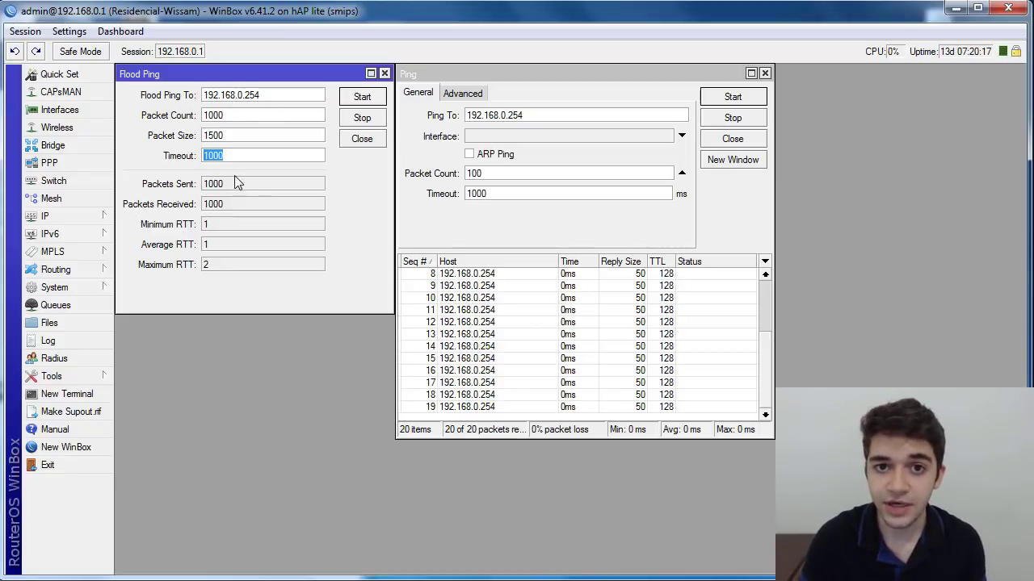
# Run the flood ping to 192.168.0.254 and check its sent and received packets and its minimum, average and maximum RTT.
pyautogui.click(358, 100)
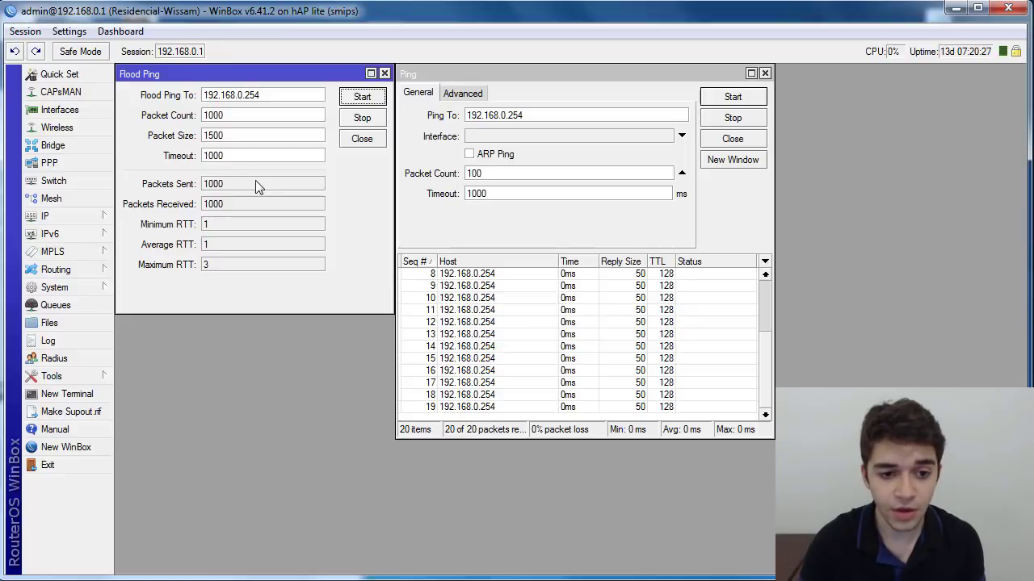
pyautogui.click(207, 205)
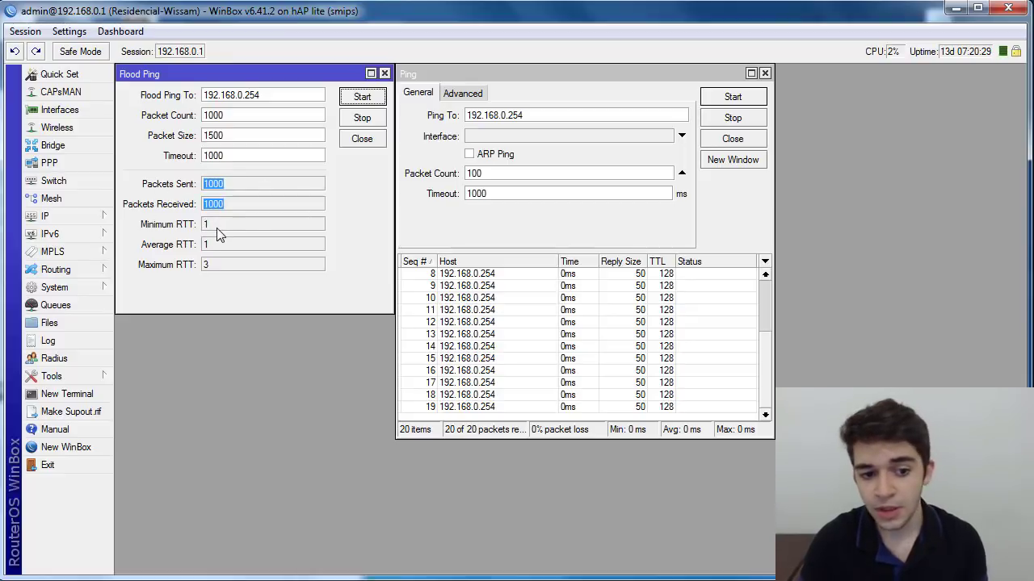
pyautogui.click(214, 226)
pyautogui.click(215, 243)
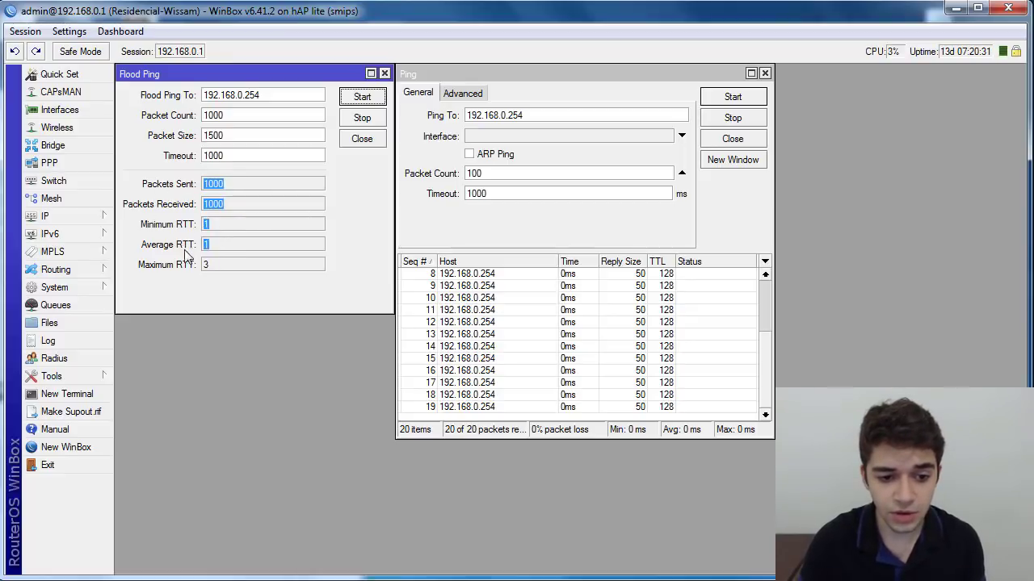
pyautogui.click(221, 265)
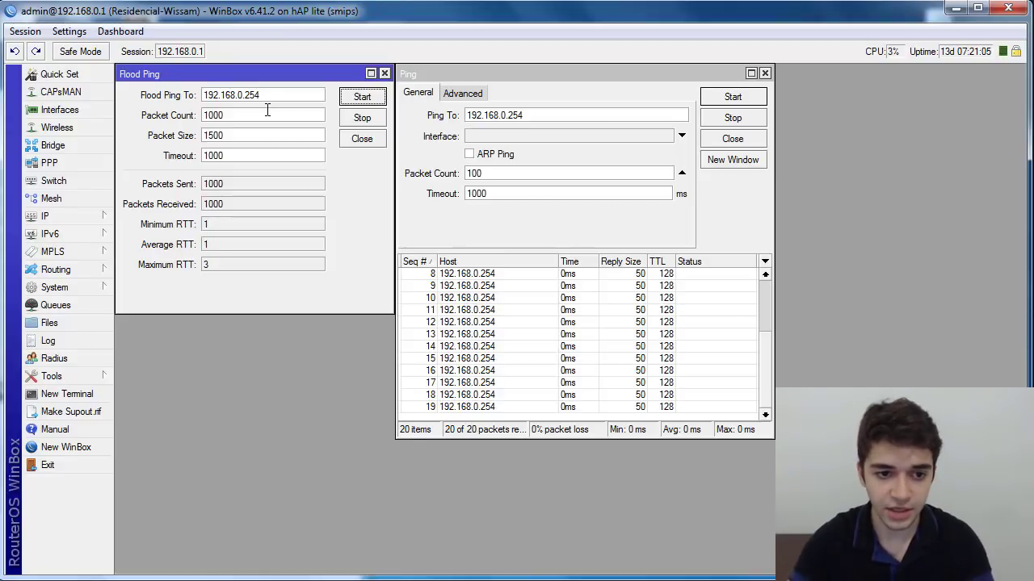
# Set the flood ping target to 8.8.8.8 and the packet count to 100, and start the test.
pyautogui.click(250, 115)
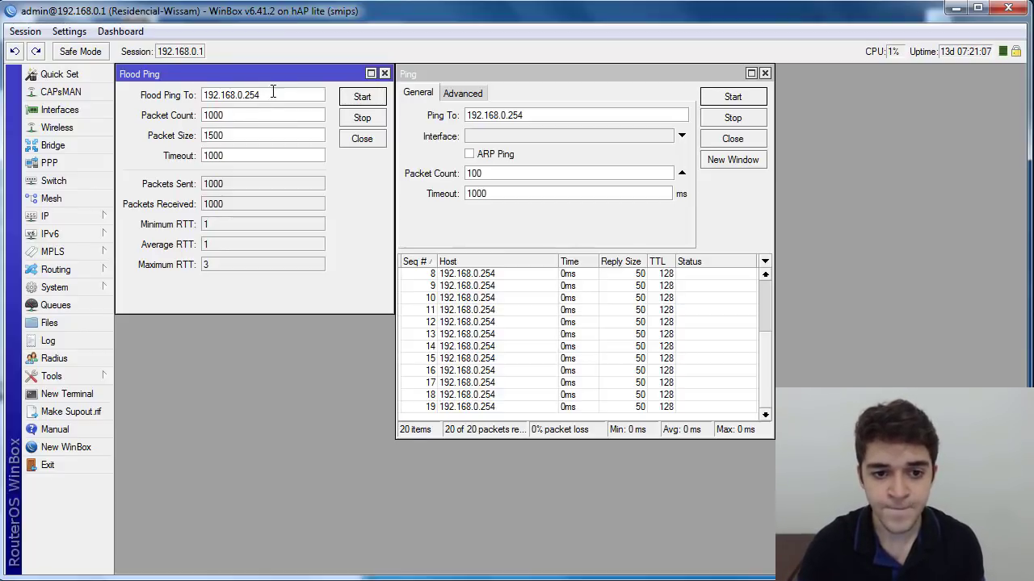
pyautogui.moveTo(280, 94); pyautogui.dragTo(136, 96)
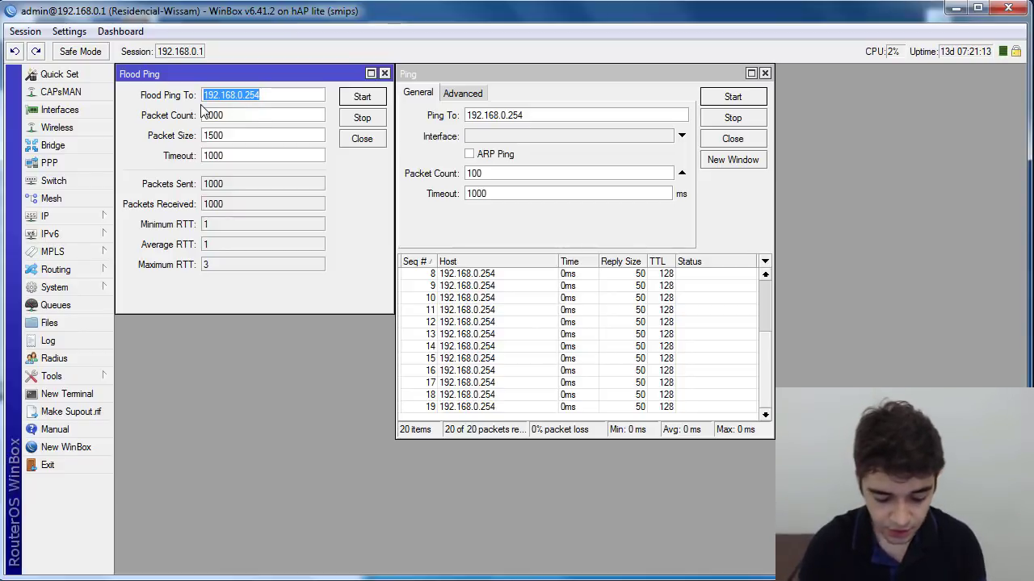
pyautogui.write('8.8.8.8')
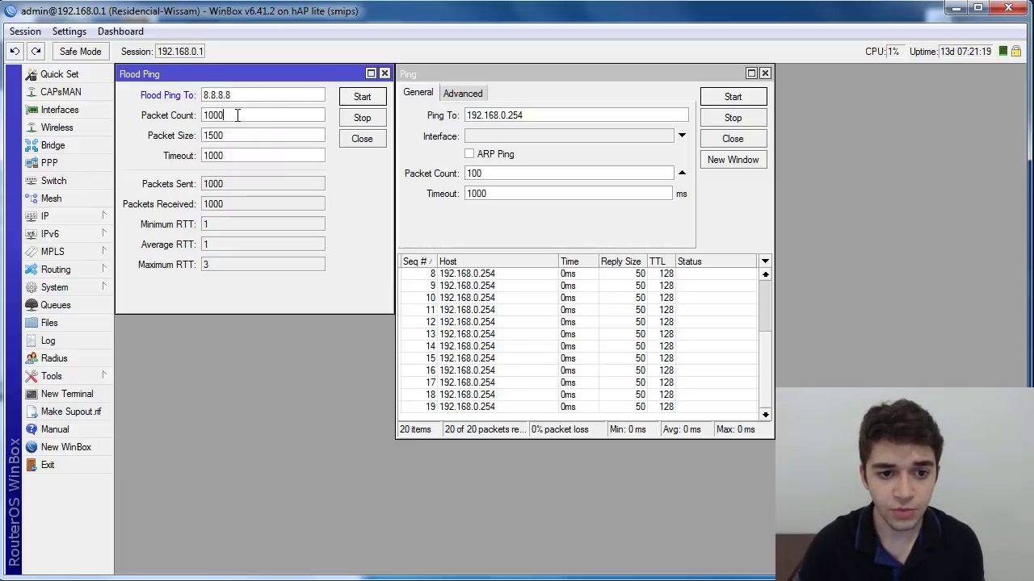
pyautogui.doubleClick(233, 114)
pyautogui.click(226, 115)
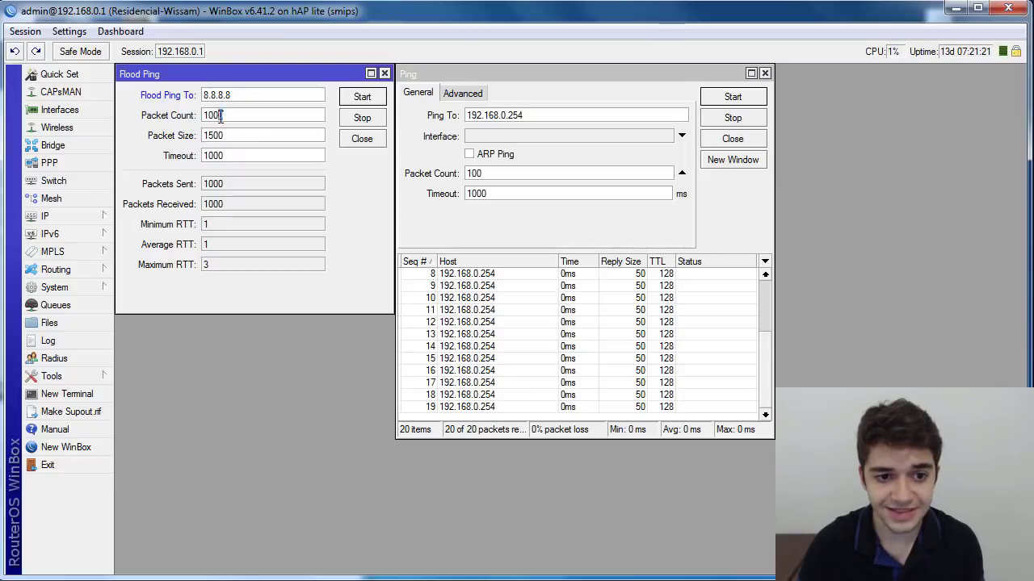
pyautogui.press('BackSpace')
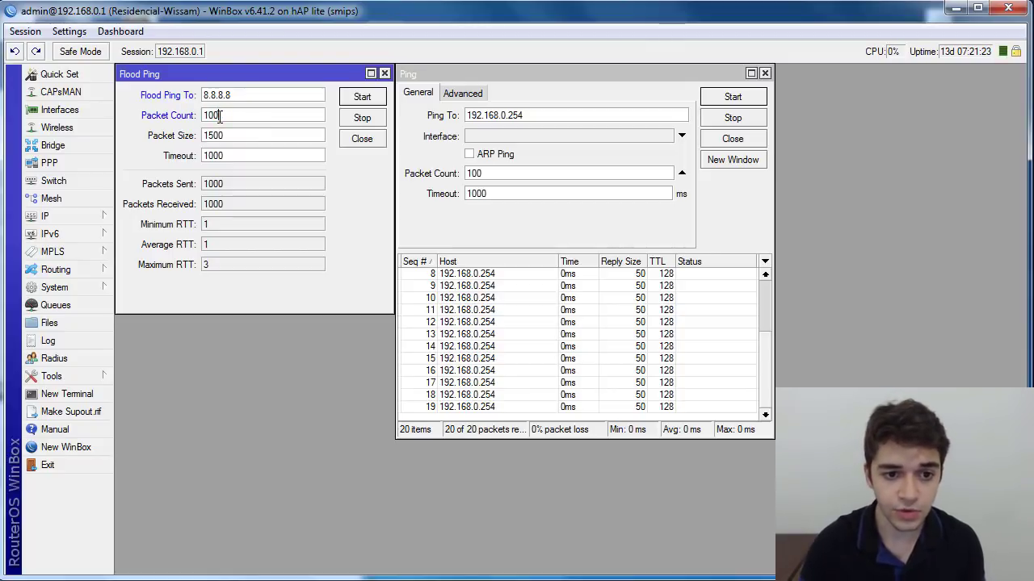
pyautogui.click(357, 99)
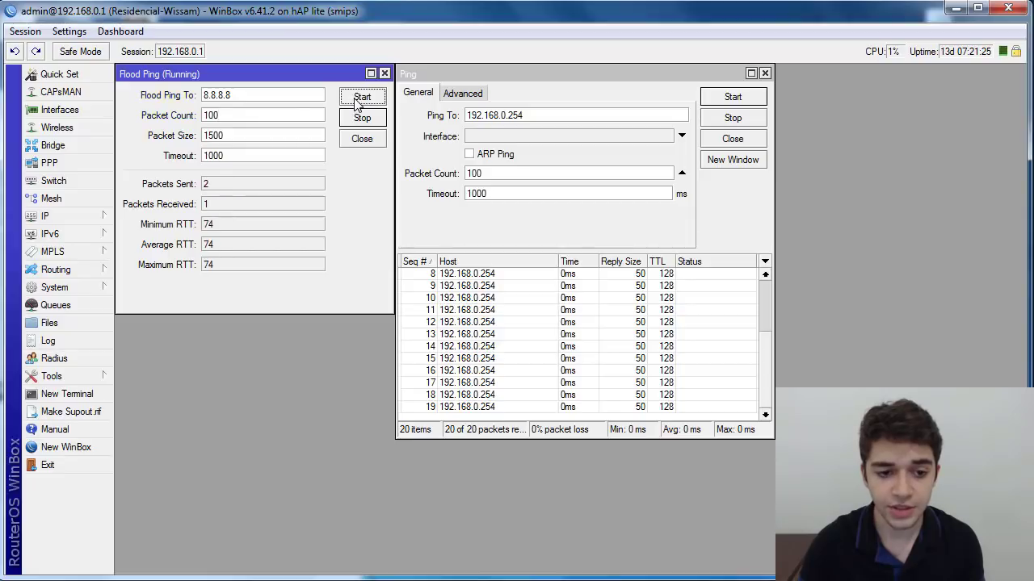
# Check the average RTT, restart the flood ping to 8.8.8.8, and review its packet counts and RTT results.
pyautogui.doubleClick(218, 246)
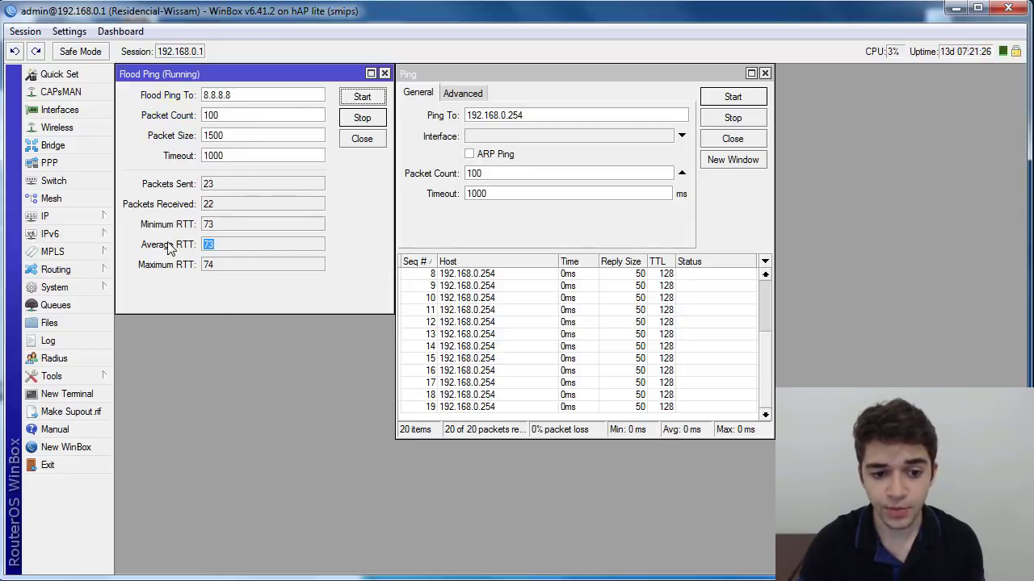
pyautogui.doubleClick(220, 247)
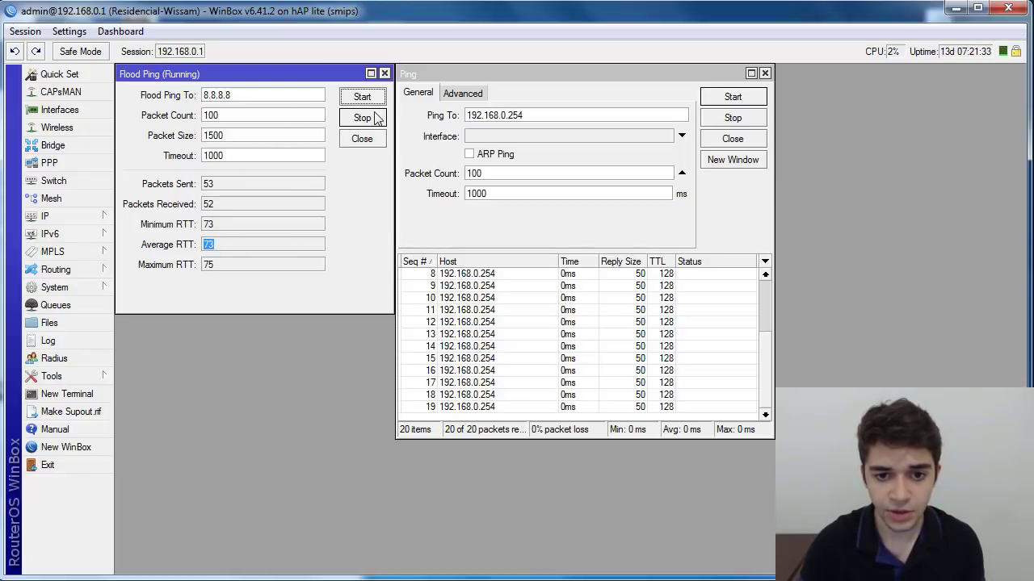
pyautogui.click(361, 101)
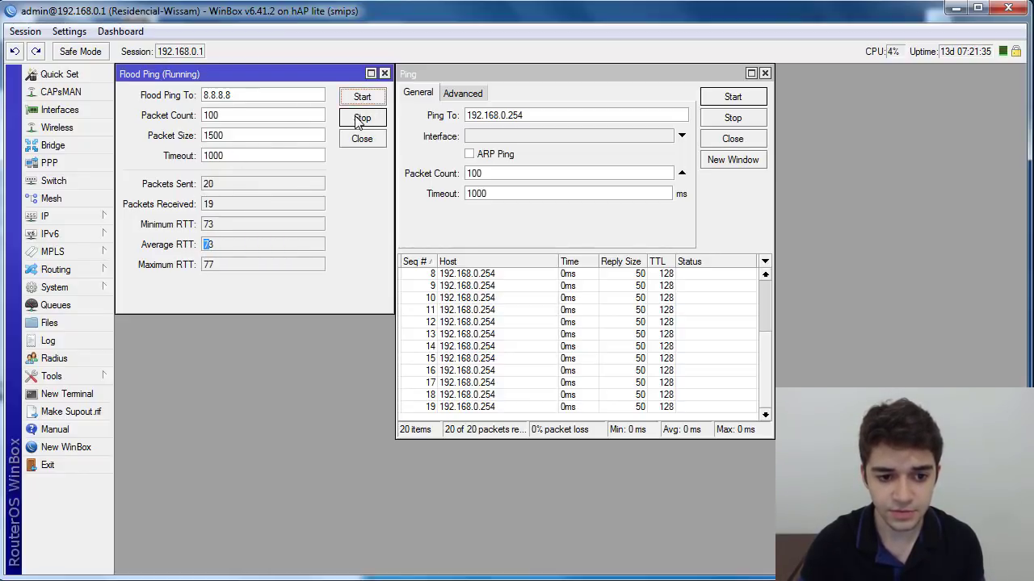
pyautogui.doubleClick(228, 184)
pyautogui.doubleClick(228, 204)
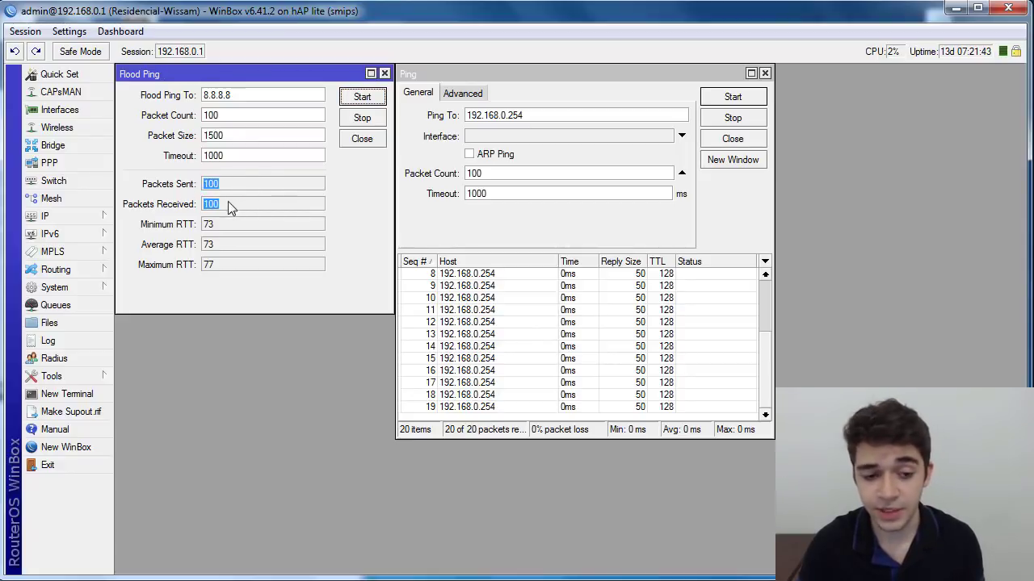
pyautogui.doubleClick(226, 245)
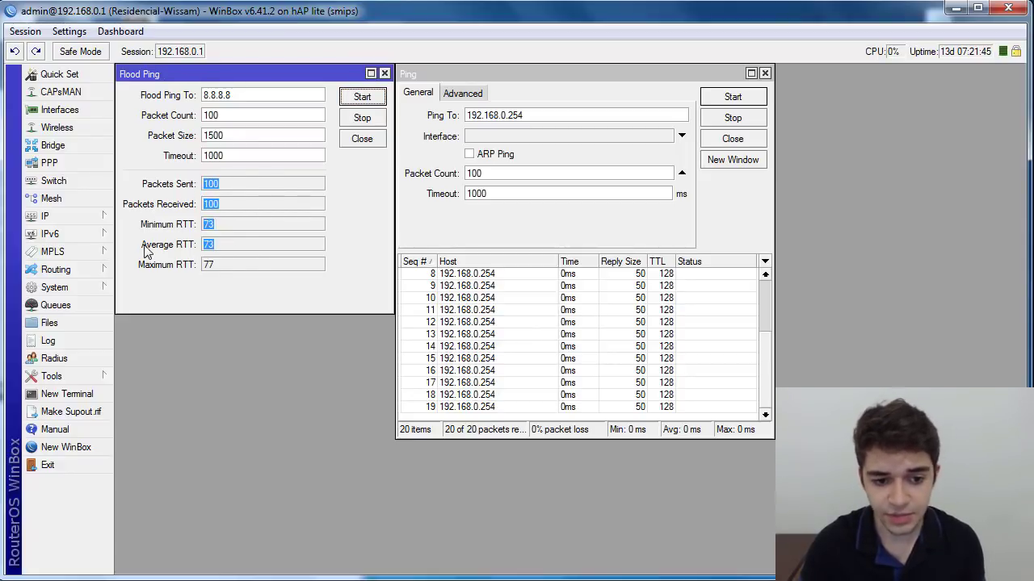
pyautogui.doubleClick(217, 264)
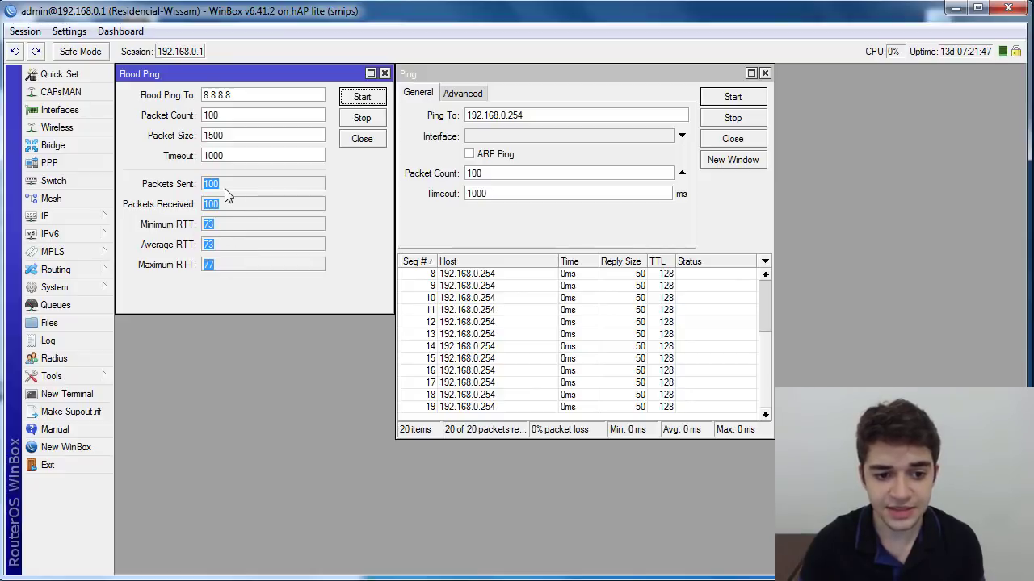
# Run the regular ping to 8.8.8.8 and compare it with the flood ping's packet counts and average and maximum RTT.
pyautogui.doubleClick(547, 115)
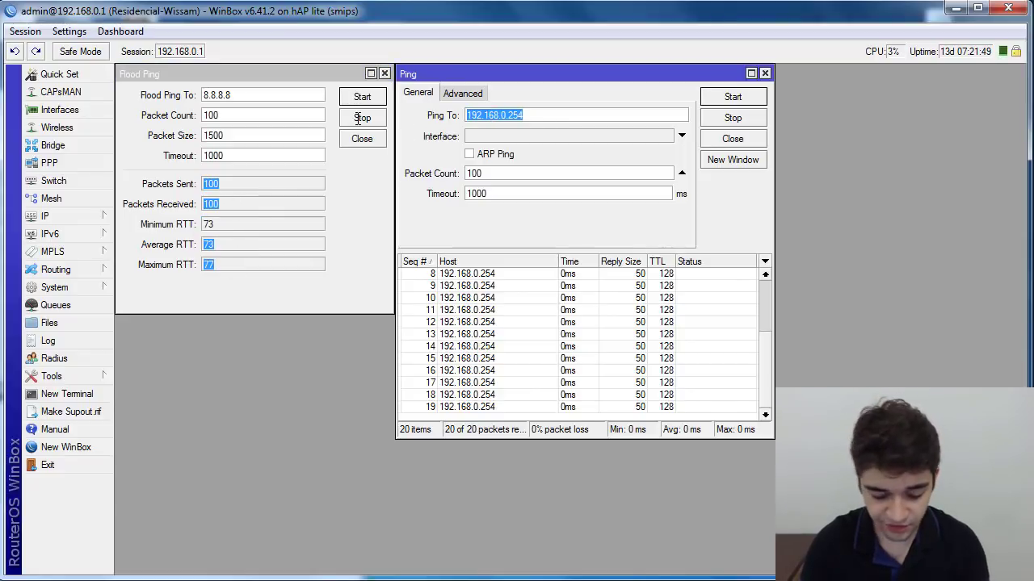
pyautogui.write('8.8.8.8')
pyautogui.press('Return')
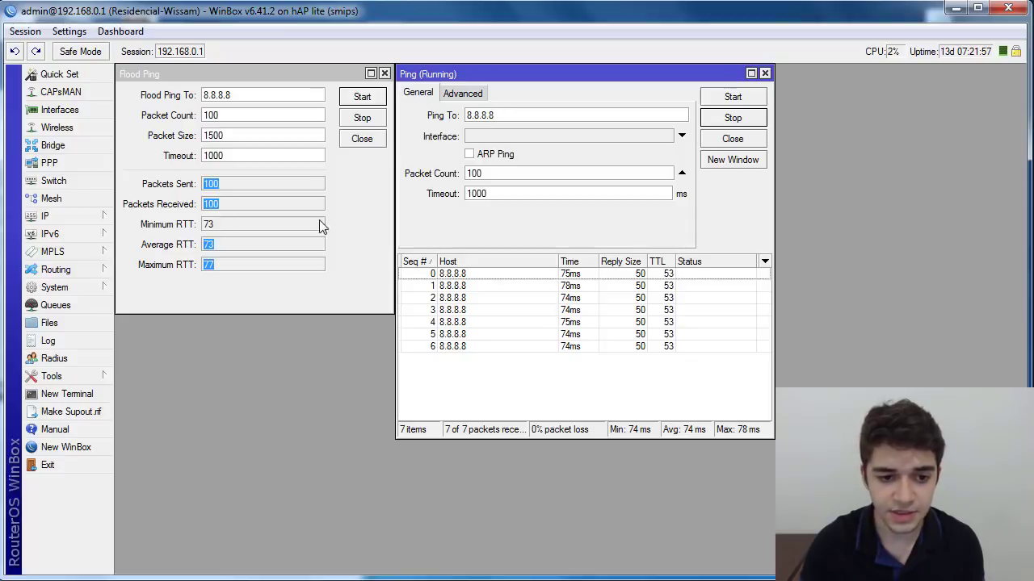
pyautogui.click(242, 189)
pyautogui.click(260, 204)
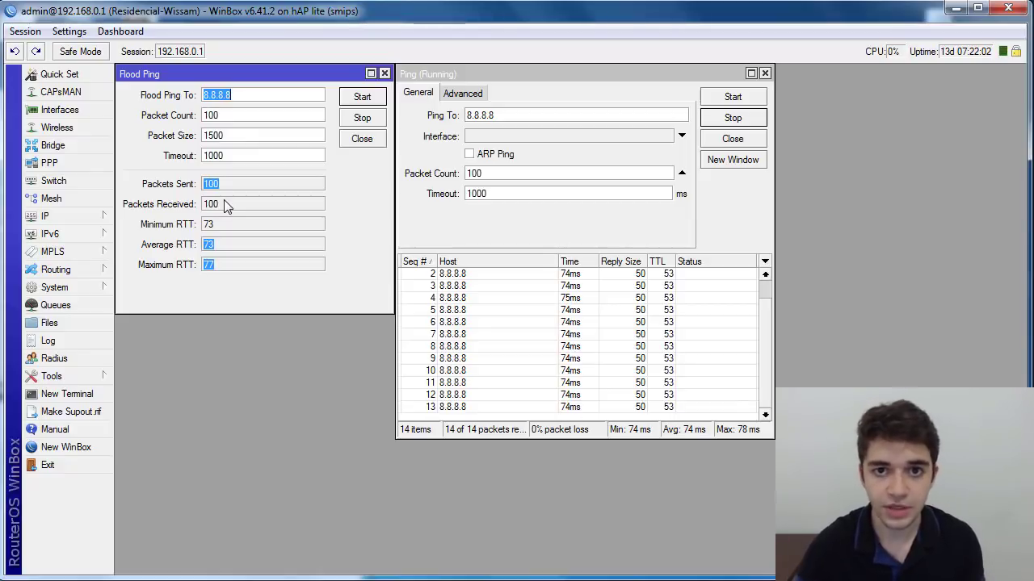
pyautogui.click(227, 240)
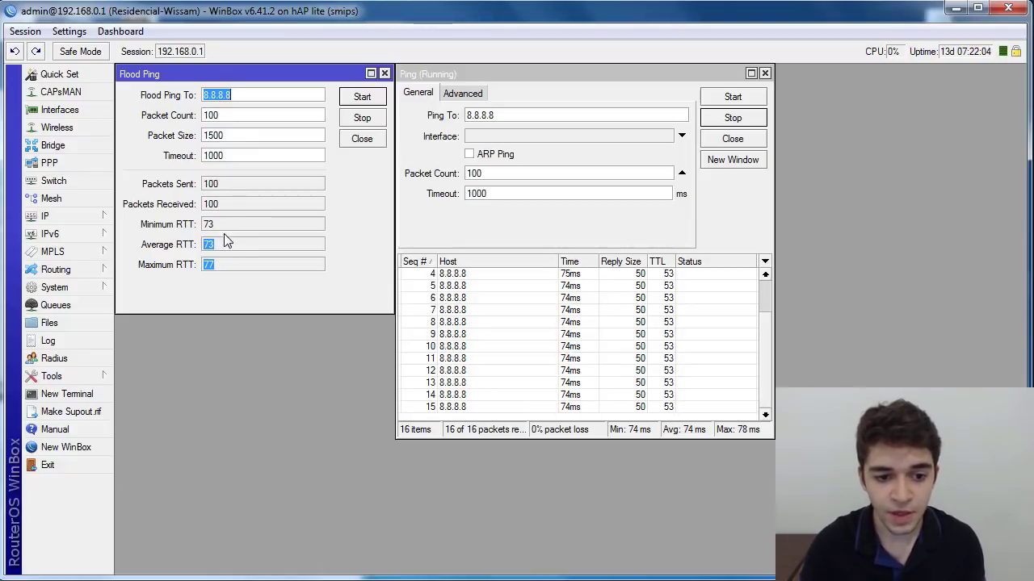
pyautogui.click(228, 265)
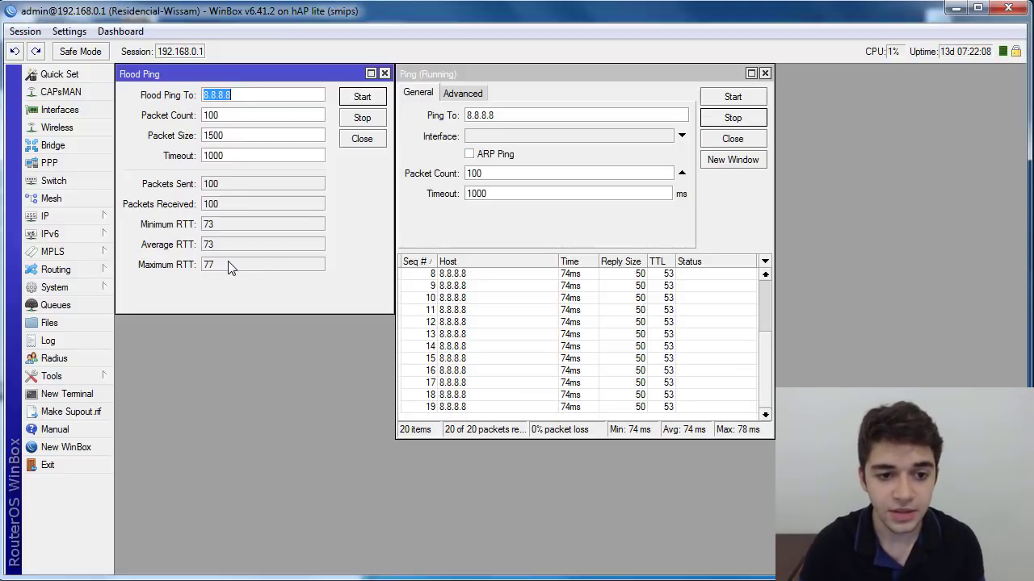
# Run a flood ping to 192.168.0.254 with a packet count of 1000, and stop the regular ping to 8.8.8.8.
pyautogui.moveTo(242, 97); pyautogui.dragTo(157, 102)
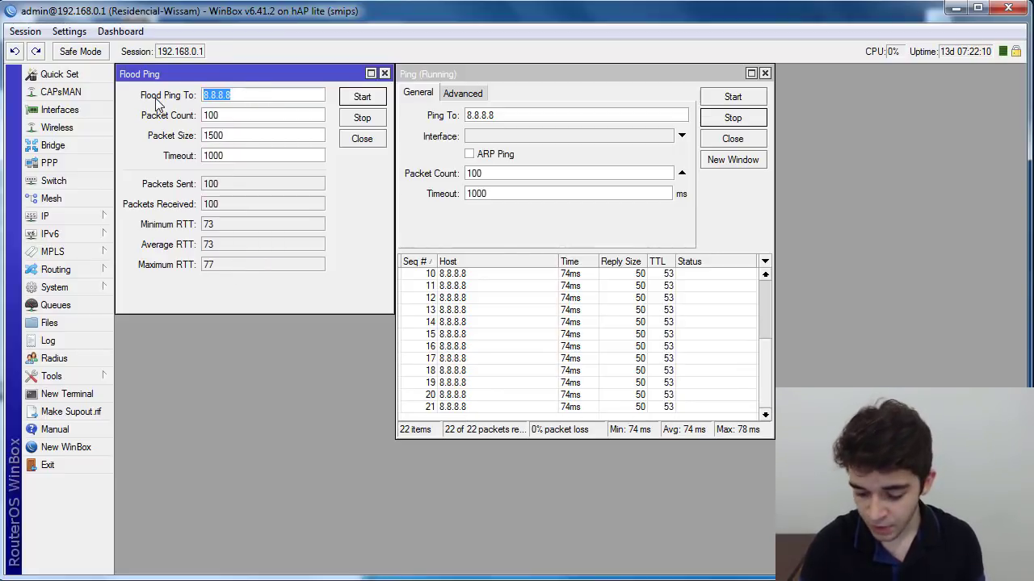
pyautogui.write('192.168.')
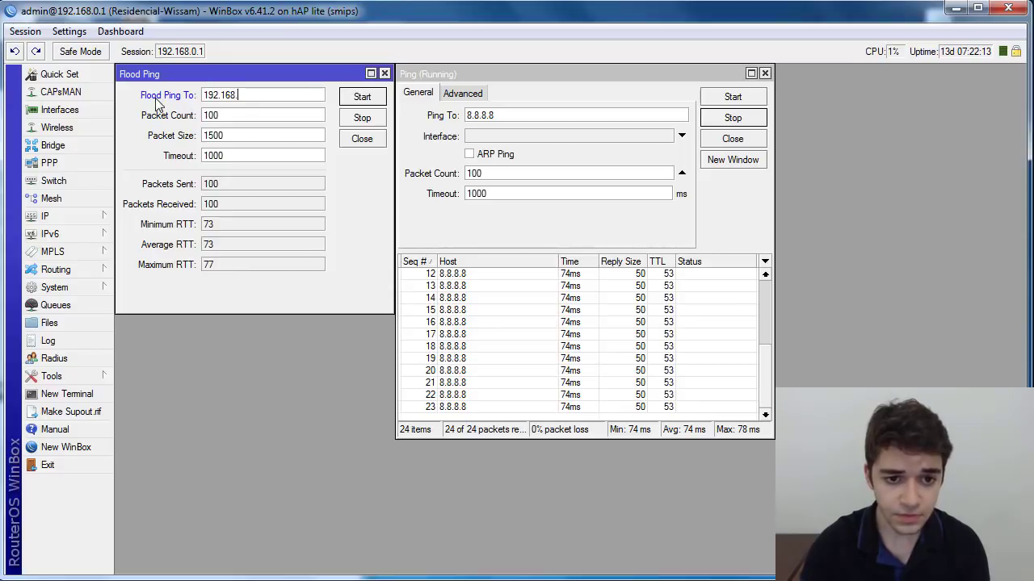
pyautogui.write('0.254')
pyautogui.click(235, 118)
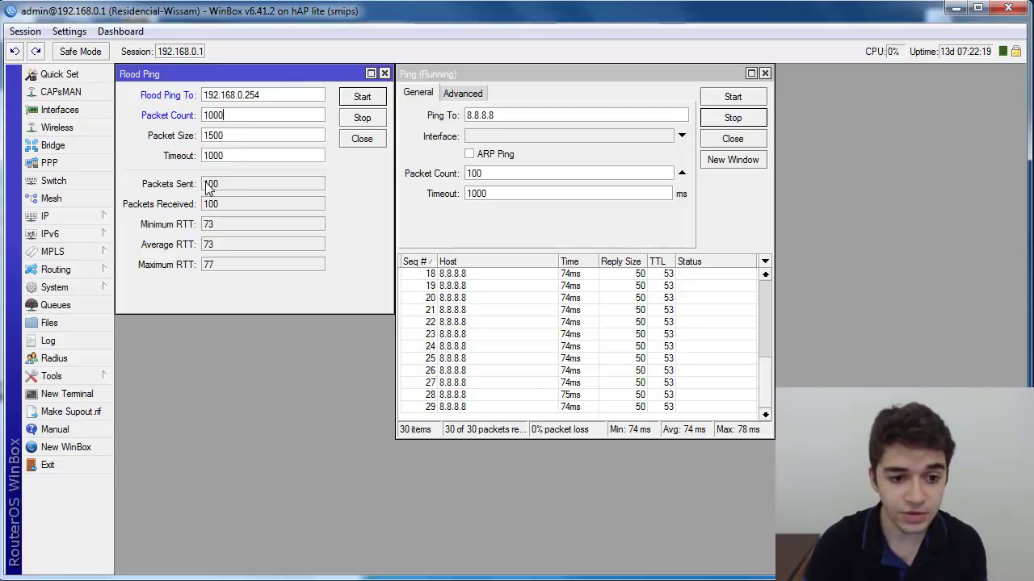
pyautogui.moveTo(203, 184); pyautogui.dragTo(239, 186)
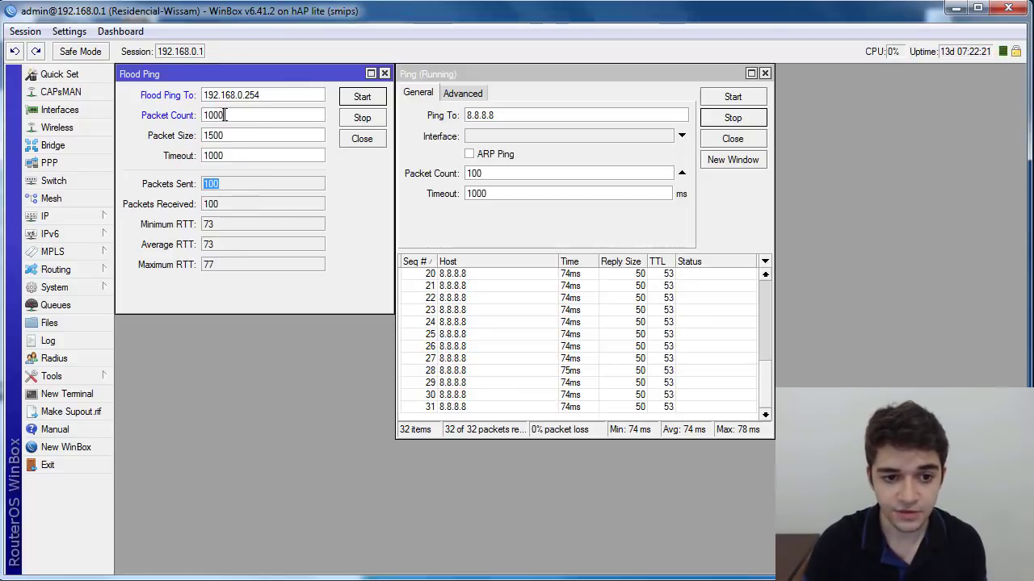
pyautogui.click(345, 99)
pyautogui.click(762, 122)
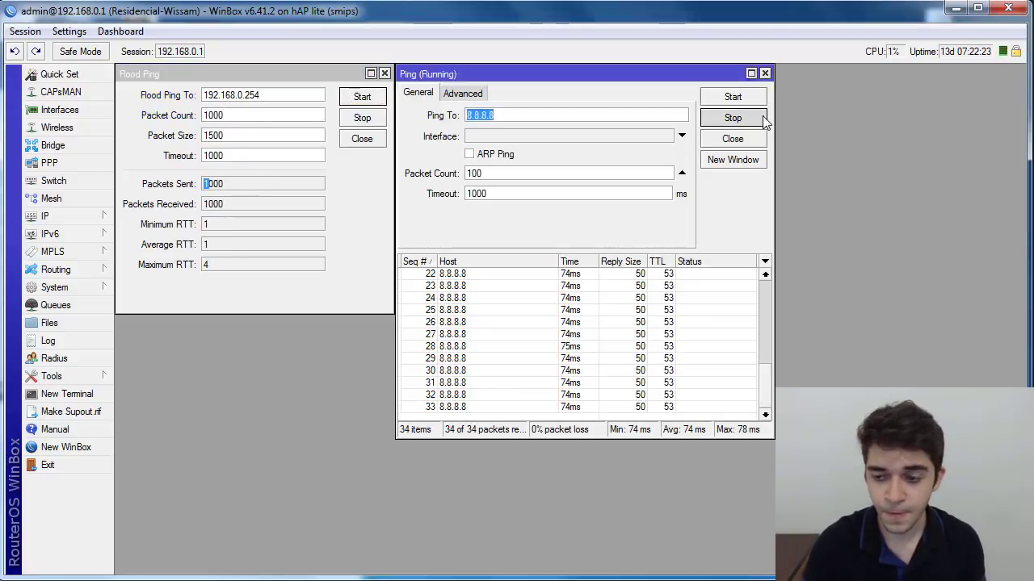
# Review the flood ping's sent and received packets and maximum RTT, and compare the target addresses of both ping tools.
pyautogui.click(182, 186)
pyautogui.doubleClick(242, 184)
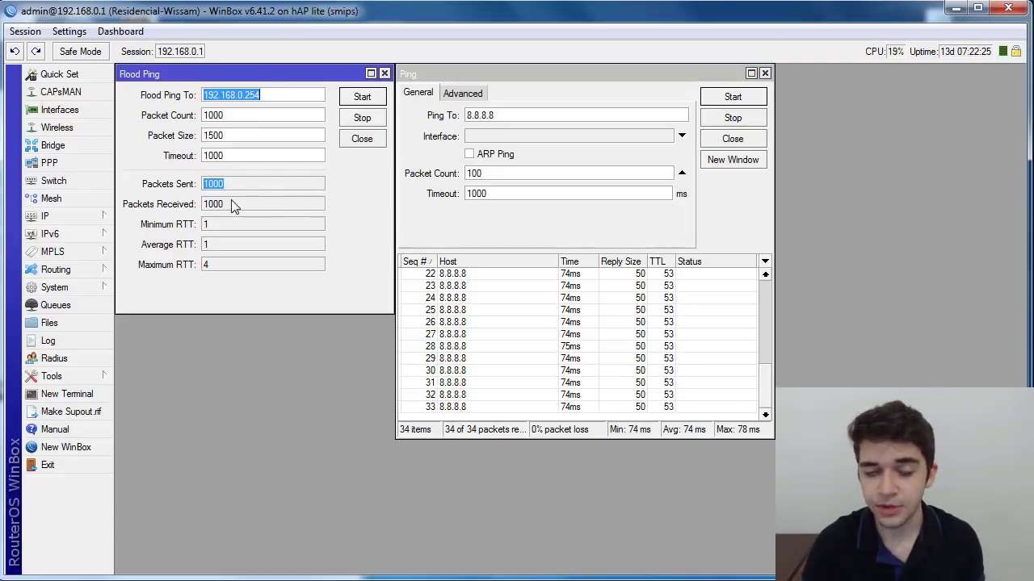
pyautogui.doubleClick(218, 206)
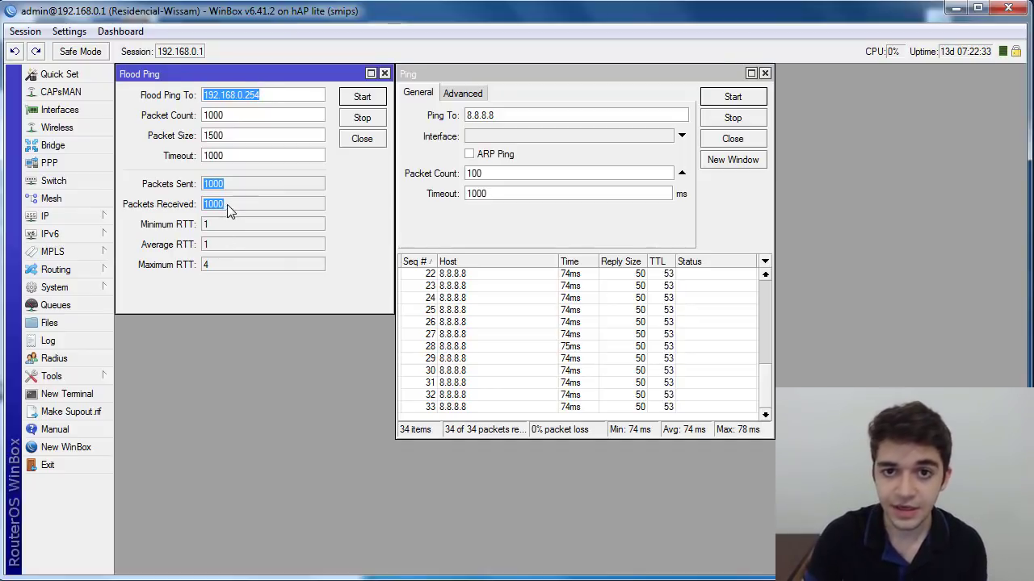
pyautogui.click(279, 100)
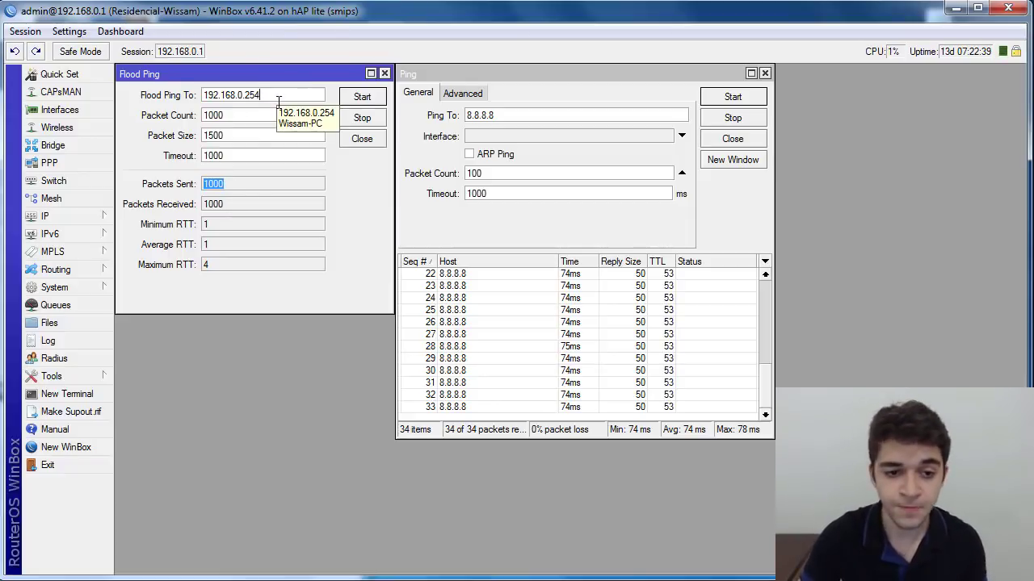
pyautogui.moveTo(231, 209); pyautogui.dragTo(194, 208)
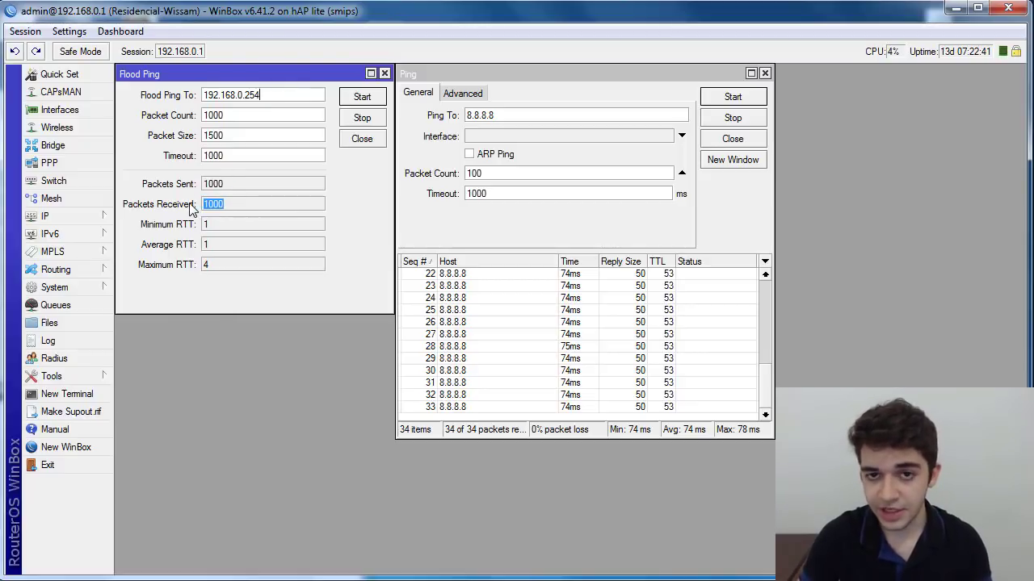
pyautogui.moveTo(228, 259); pyautogui.dragTo(185, 261)
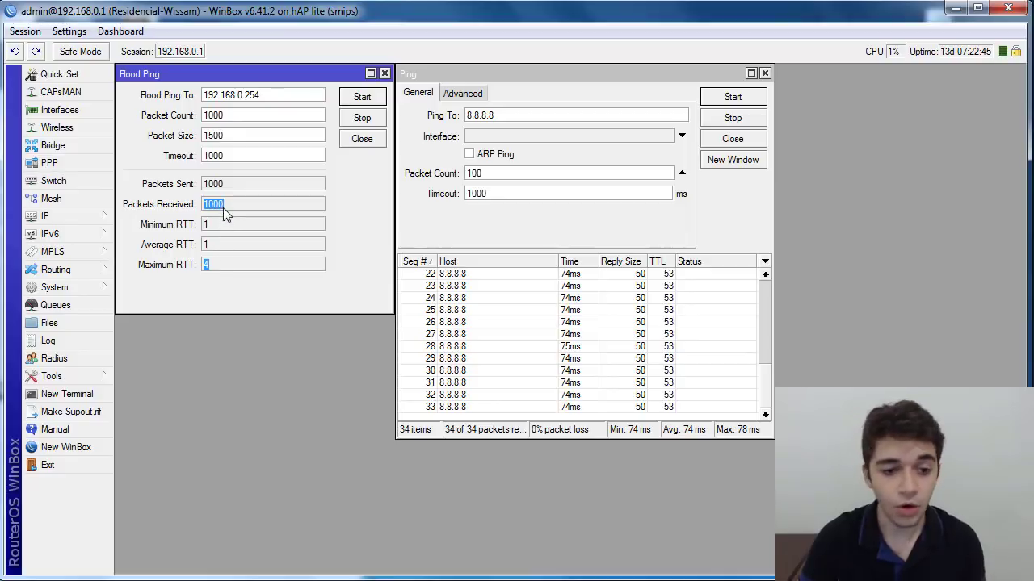
pyautogui.moveTo(229, 187); pyautogui.dragTo(181, 190)
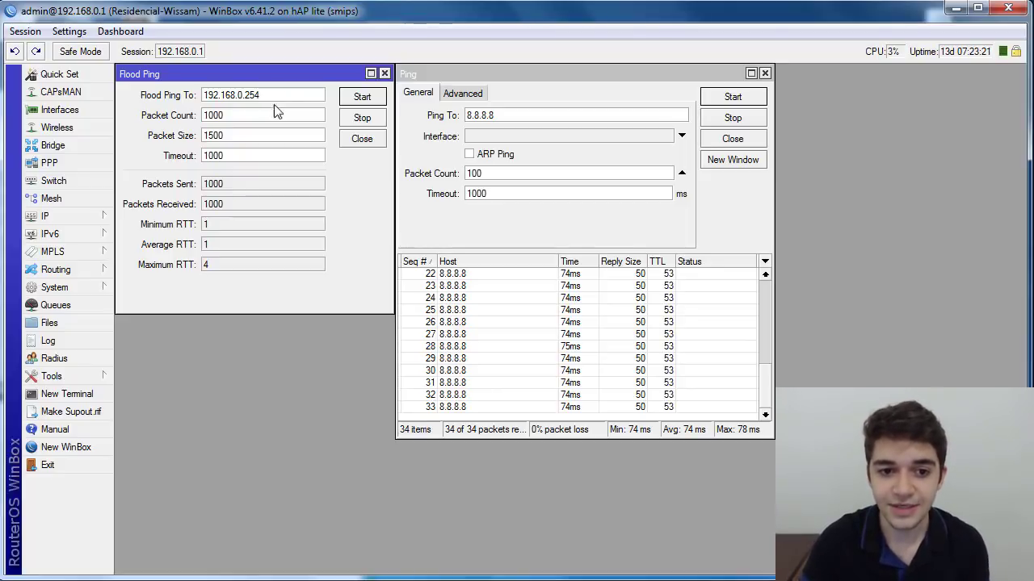
pyautogui.doubleClick(226, 97)
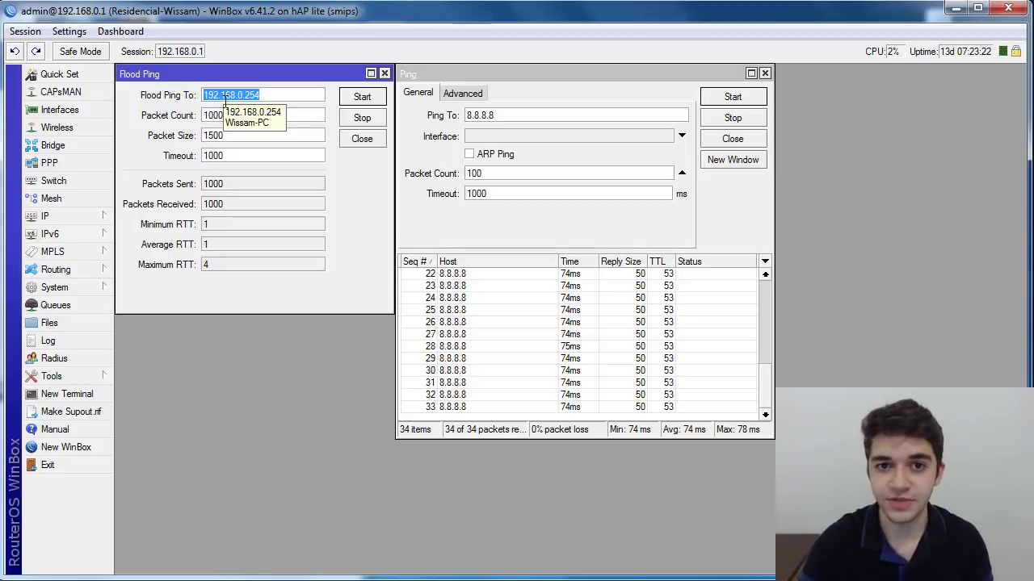
pyautogui.click(587, 118)
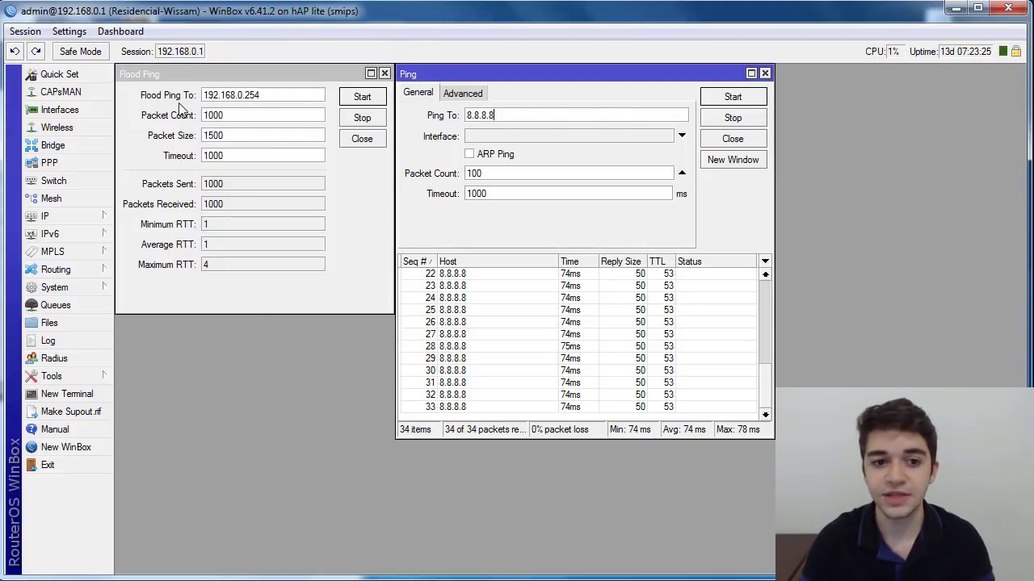
pyautogui.click(291, 93)
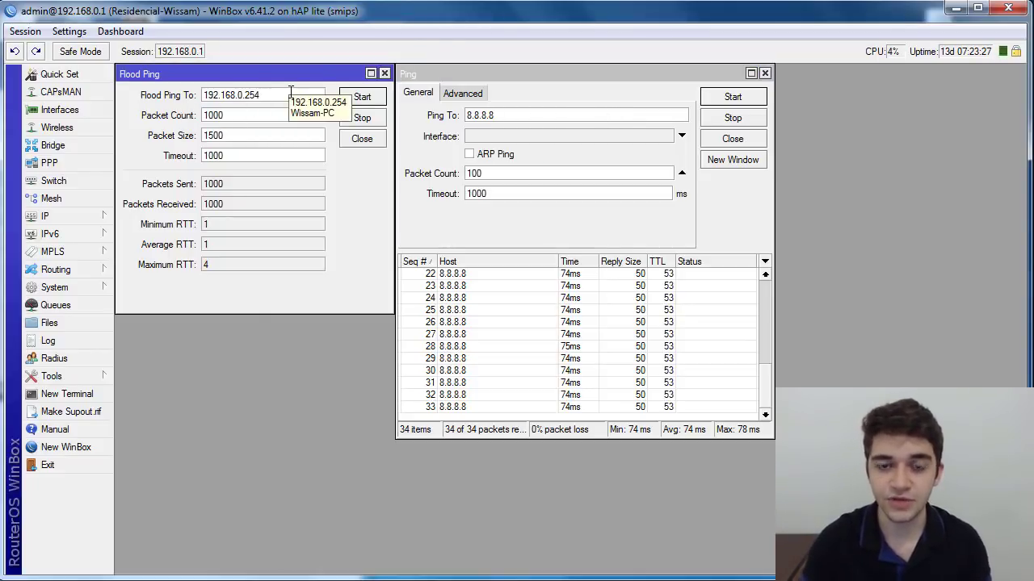